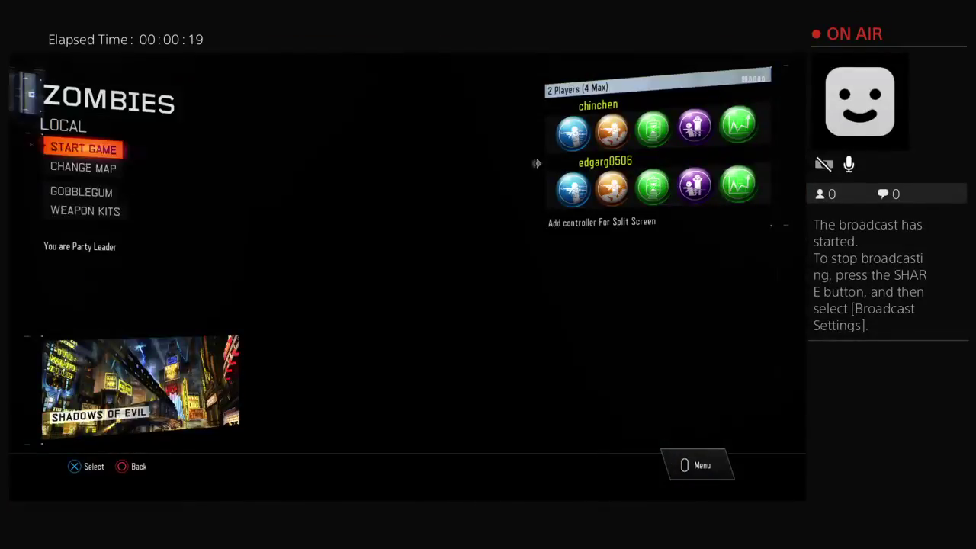
{"action": "key", "text": "Down"}
{"action": "key", "text": "Up"}
{"action": "key", "text": "Return"}
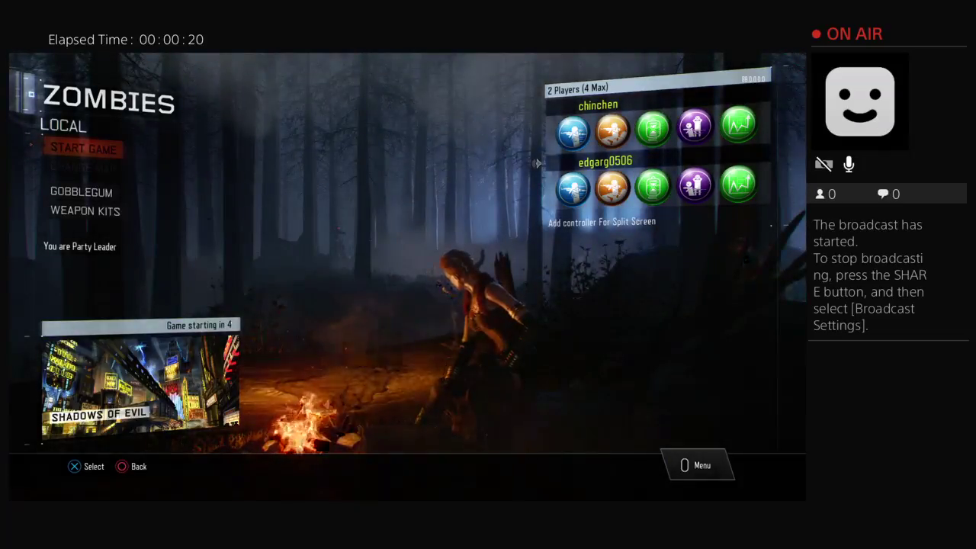